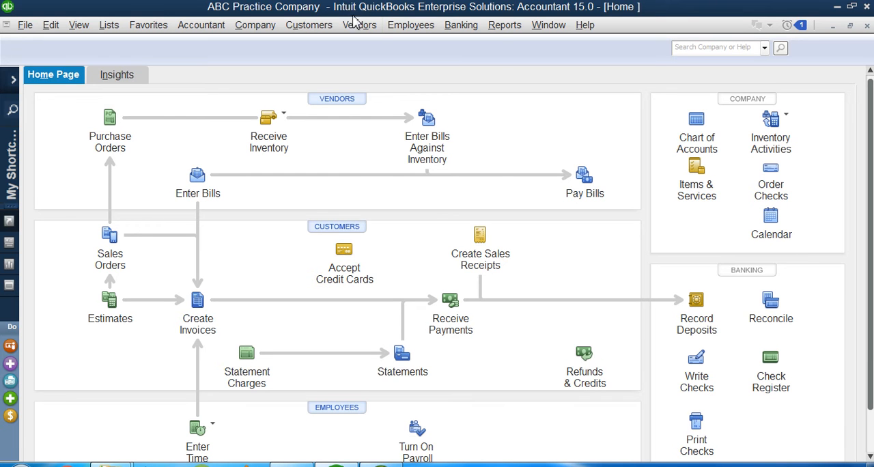
Start an item receipt for vendor Ahmad & Co. and accept receiving against its open purchase orders
left_click(357, 25)
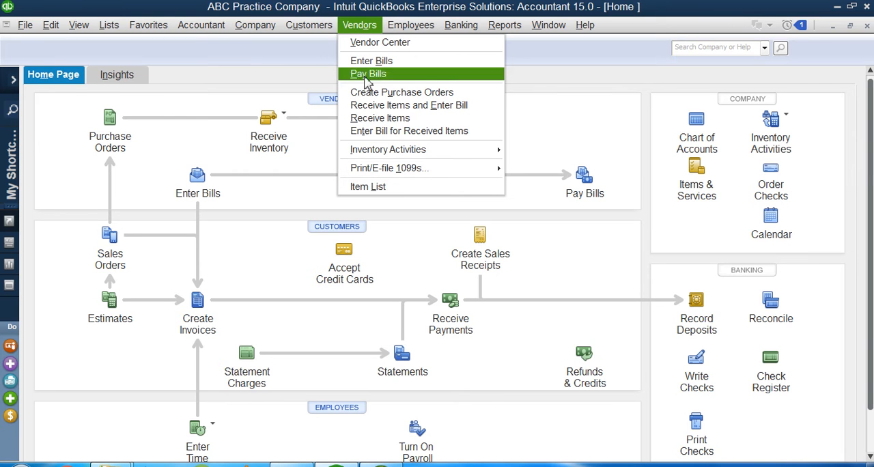
left_click(358, 122)
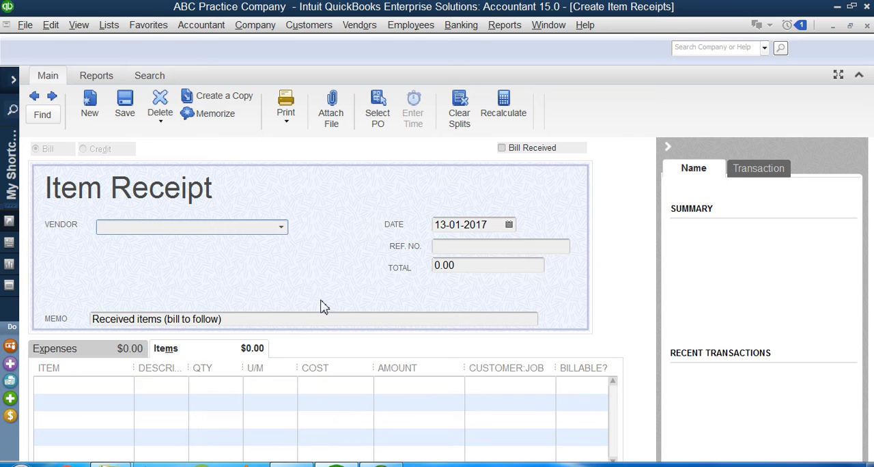
left_click(283, 228)
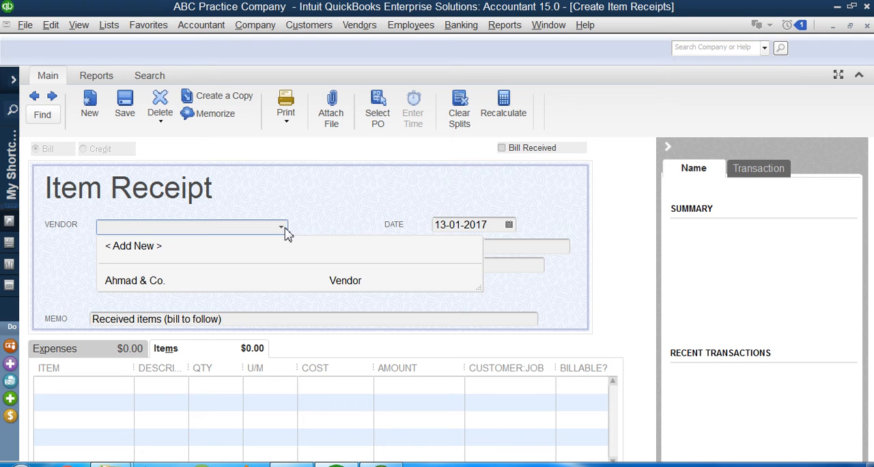
left_click(122, 285)
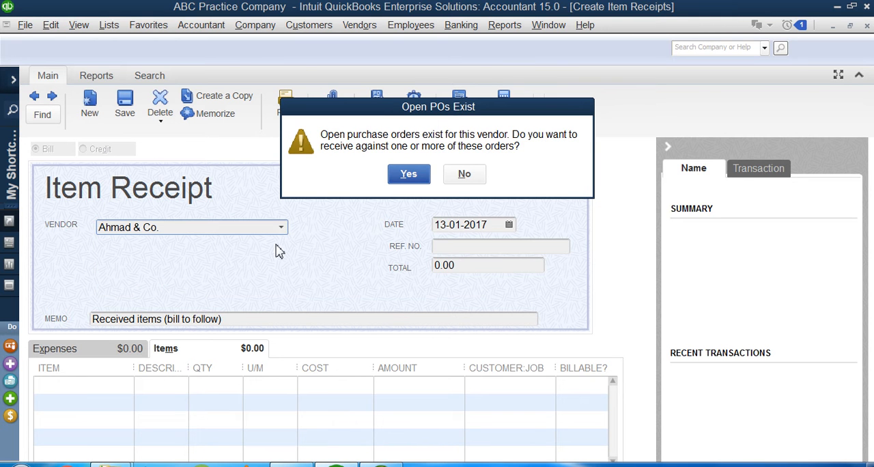
left_click_drag(387, 116, 336, 150)
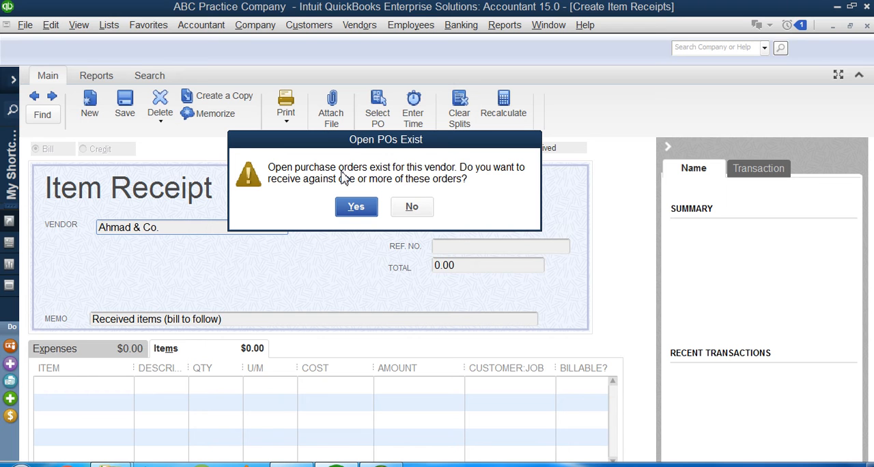
left_click(354, 215)
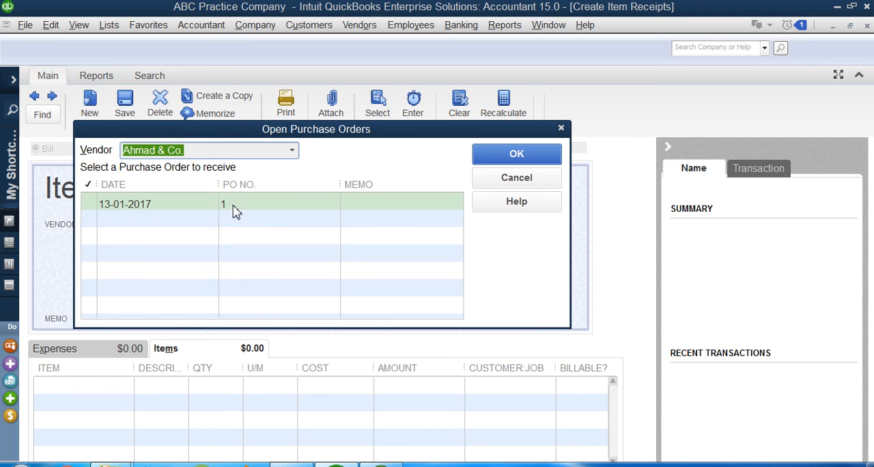
Select the Ahmad & Co. purchase order dated 13-01-2017 and load its items into the receipt
left_click(92, 204)
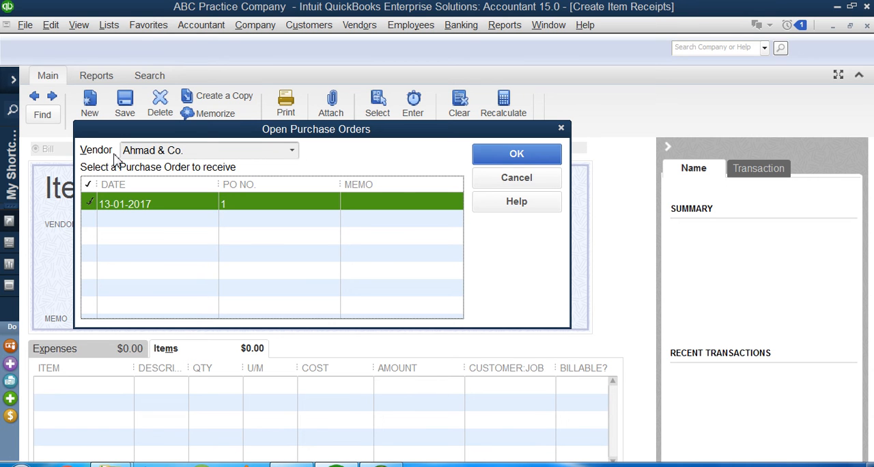
left_click(292, 154)
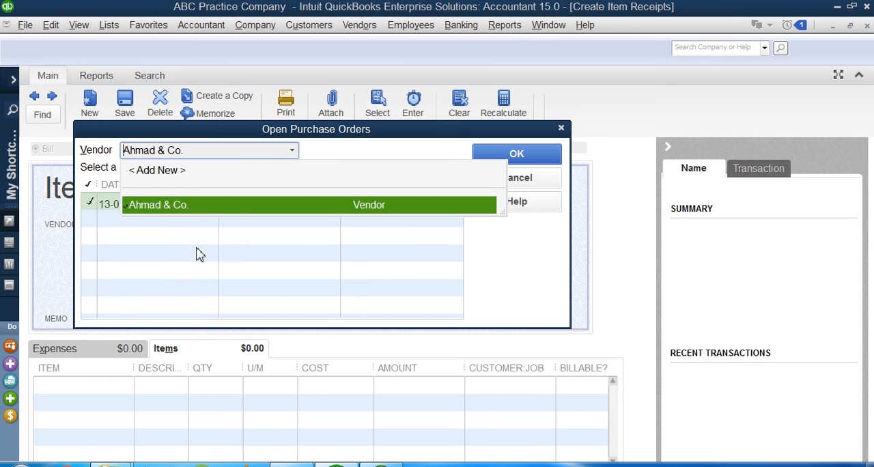
left_click(188, 208)
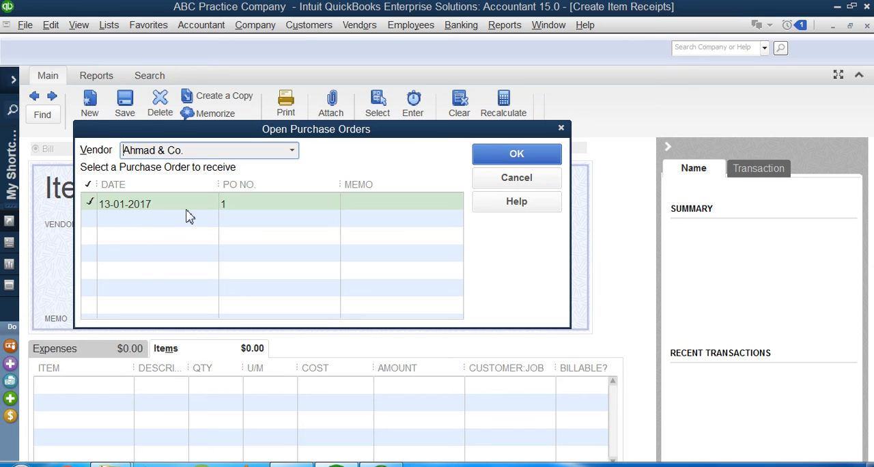
left_click(92, 208)
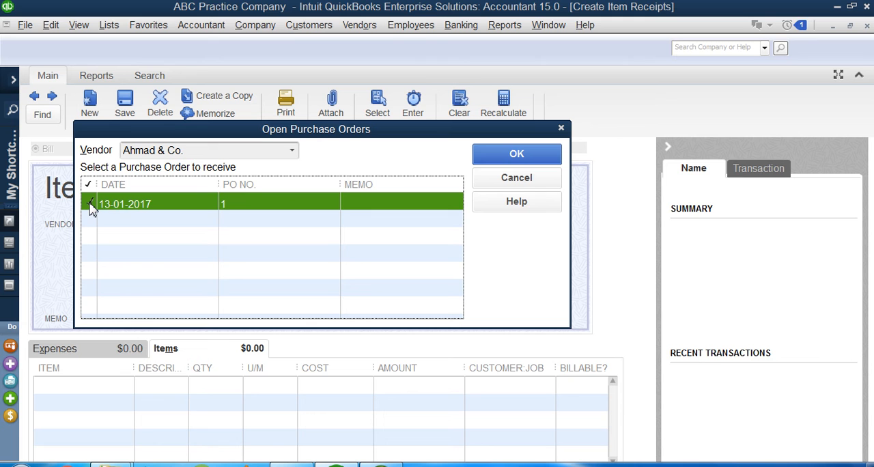
left_click(519, 162)
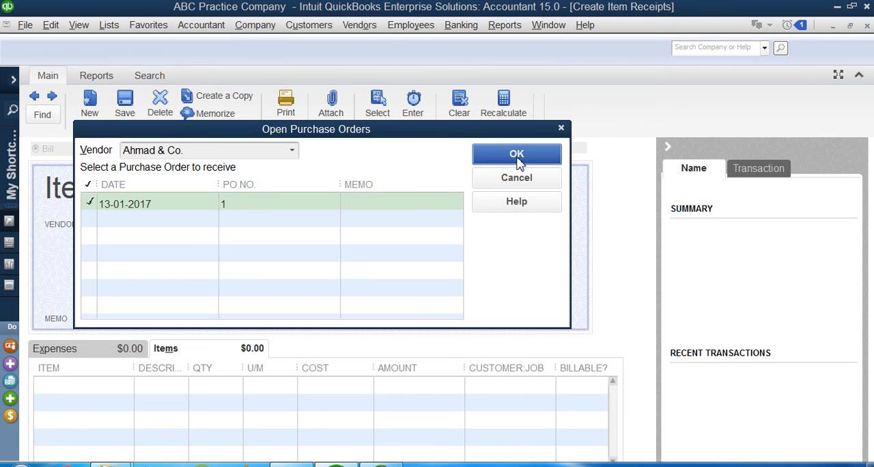
left_click(518, 159)
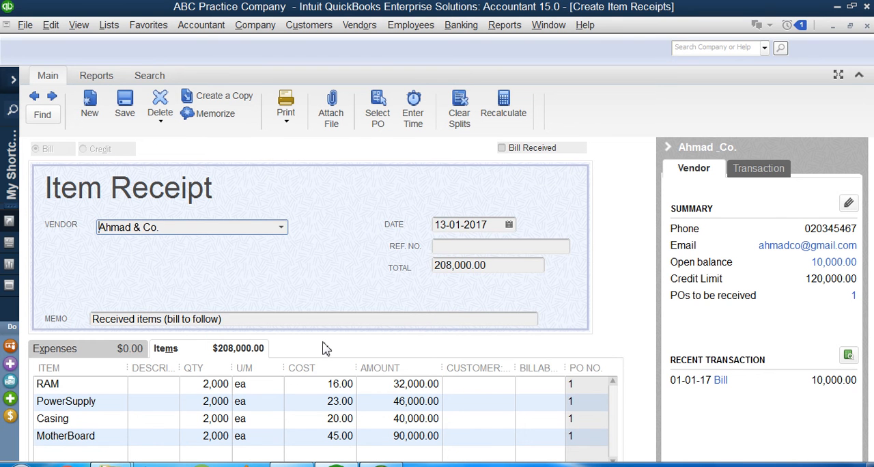
Review the receipt's date and total, and each item line's name, quantity, unit, cost, amount and purchase order reference
left_click_drag(442, 224, 495, 227)
left_click_drag(492, 270, 402, 269)
left_click(64, 400)
left_click(66, 436)
left_click(79, 384)
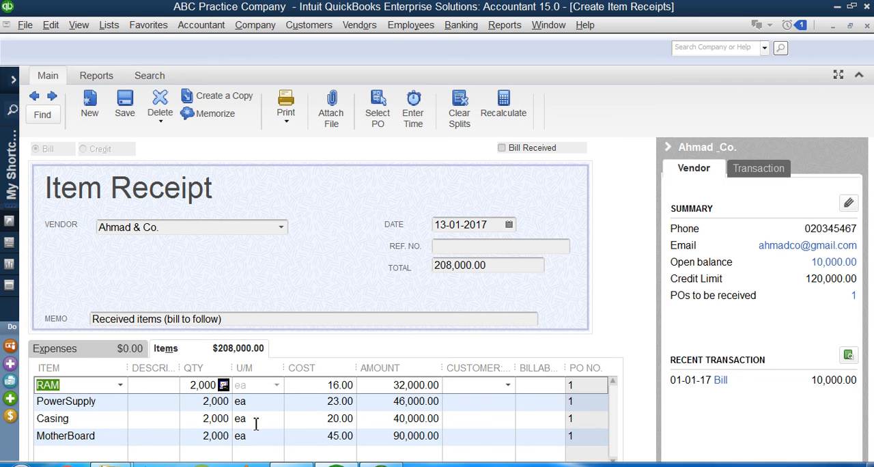
left_click(214, 403)
left_click(280, 436)
left_click(327, 384)
left_click(342, 436)
left_click(431, 388)
left_click(437, 417)
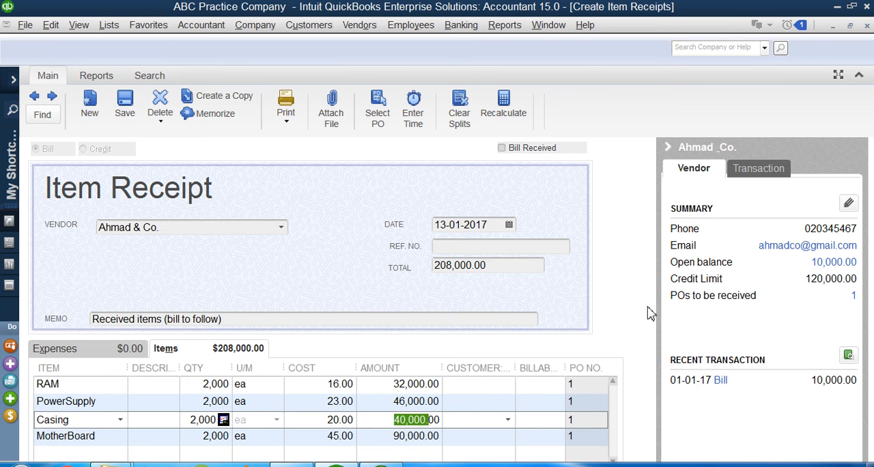
left_click(577, 391)
left_click(573, 403)
left_click(574, 419)
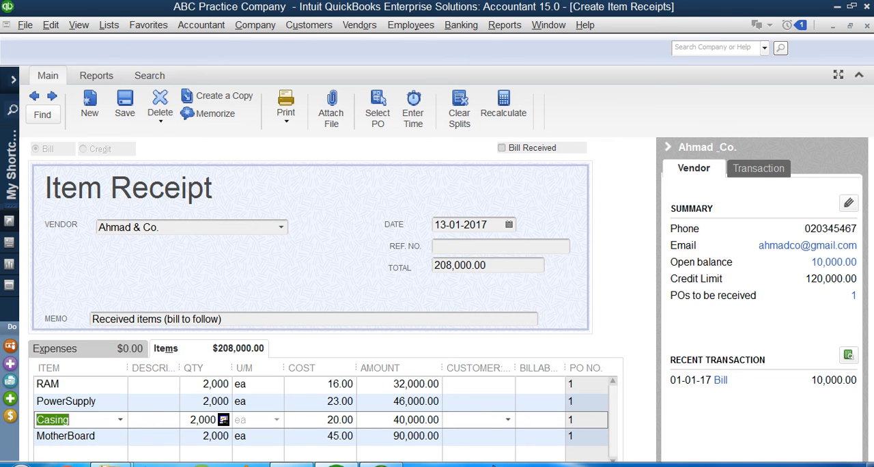
Dock the Windows taskbar along the right edge of the desktop
left_click_drag(574, 465, 846, 451)
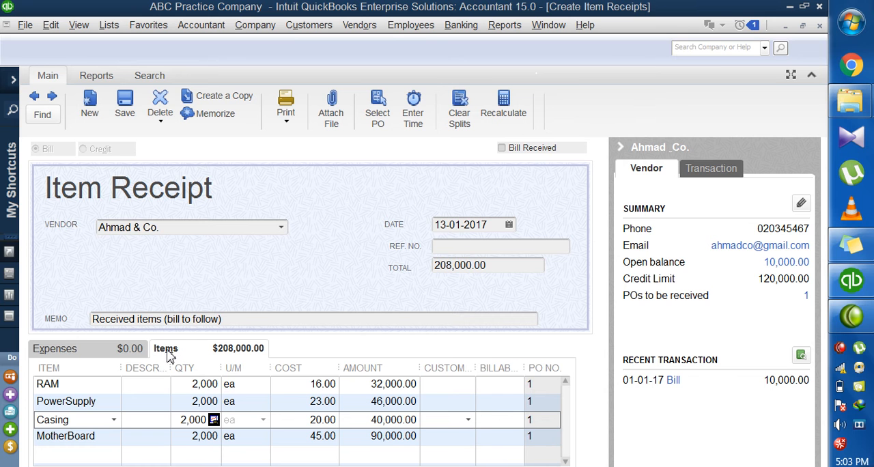
Compare the item receipt's expense lines with its item lines
left_click(88, 353)
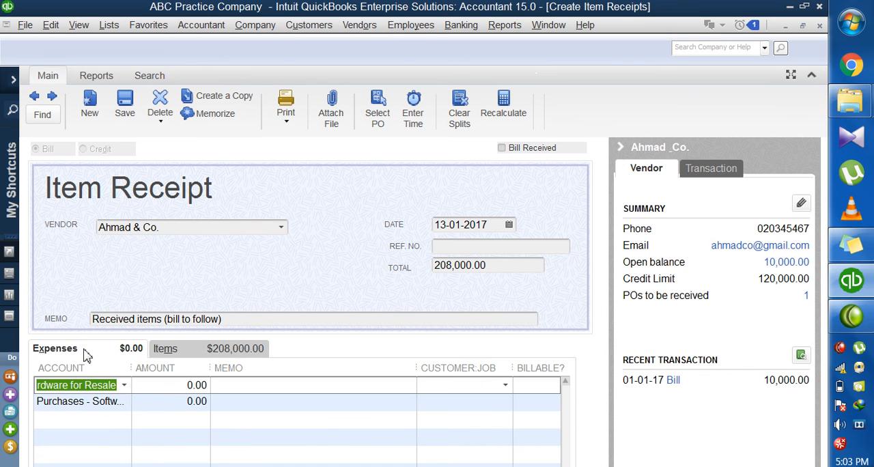
left_click(164, 349)
left_click(97, 352)
left_click(164, 350)
left_click(97, 352)
left_click(181, 355)
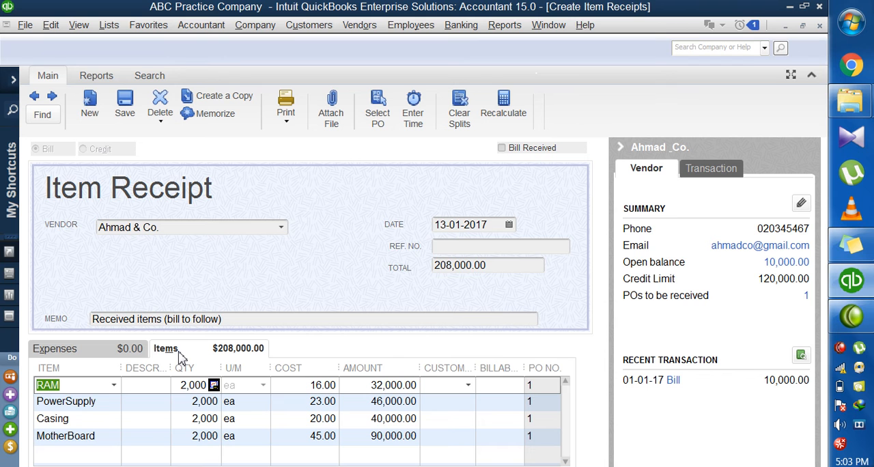
Check the receipt's vendor choices, keeping Ahmad & Co., and inspect the quantities of RAM, PowerSupply and Casing
left_click(280, 227)
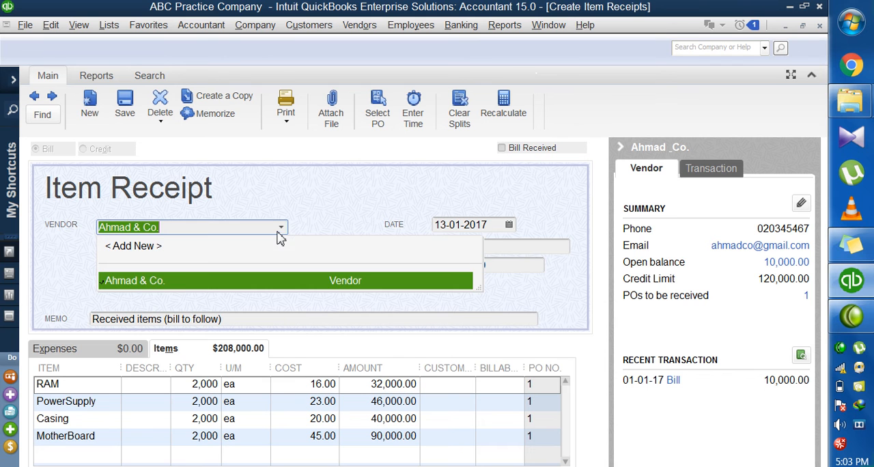
left_click(179, 283)
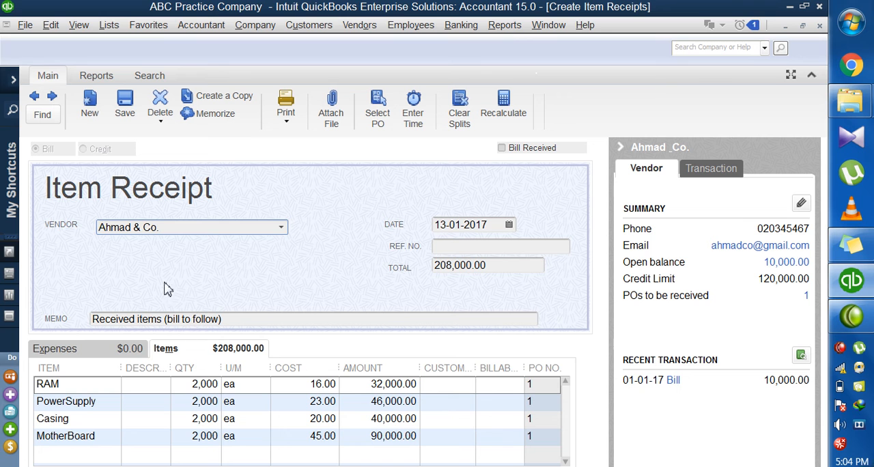
left_click(191, 391)
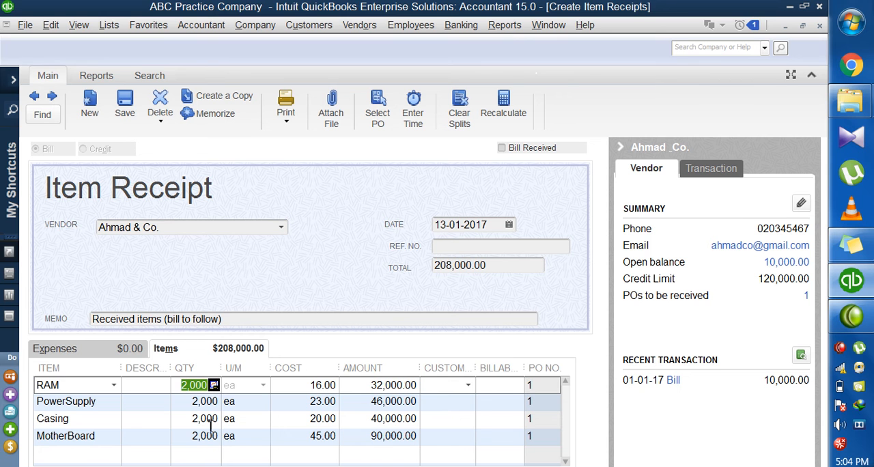
left_click(189, 403)
left_click(198, 420)
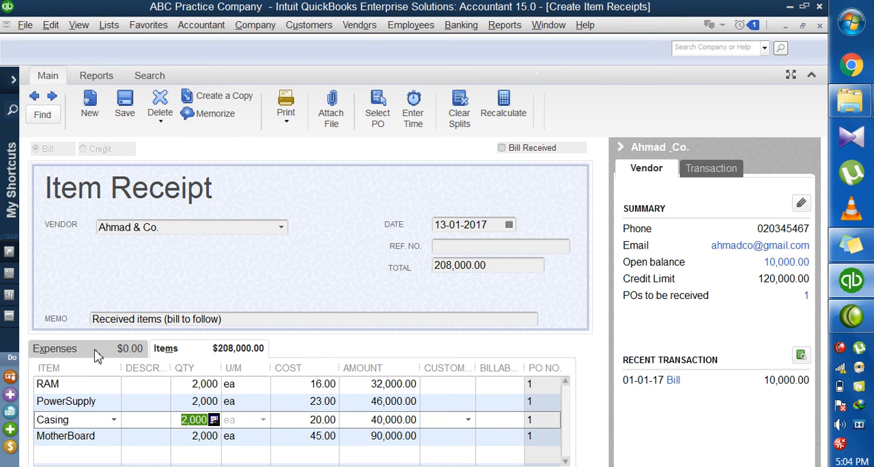
left_click(280, 228)
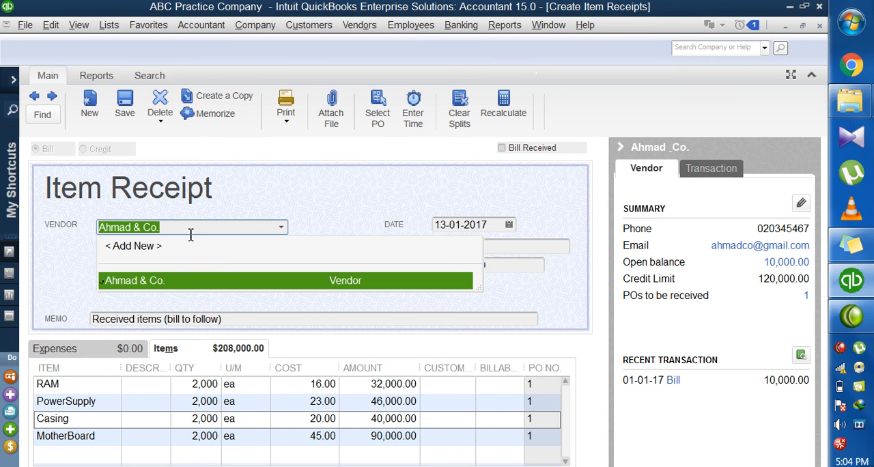
left_click(155, 291)
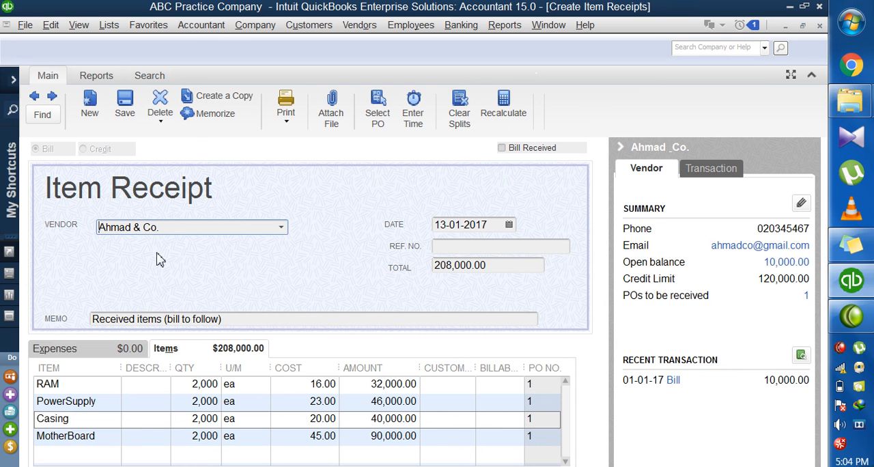
Examine the accounts available for the hardware and software purchase expense lines and their amounts, and return to the item lines
left_click(88, 353)
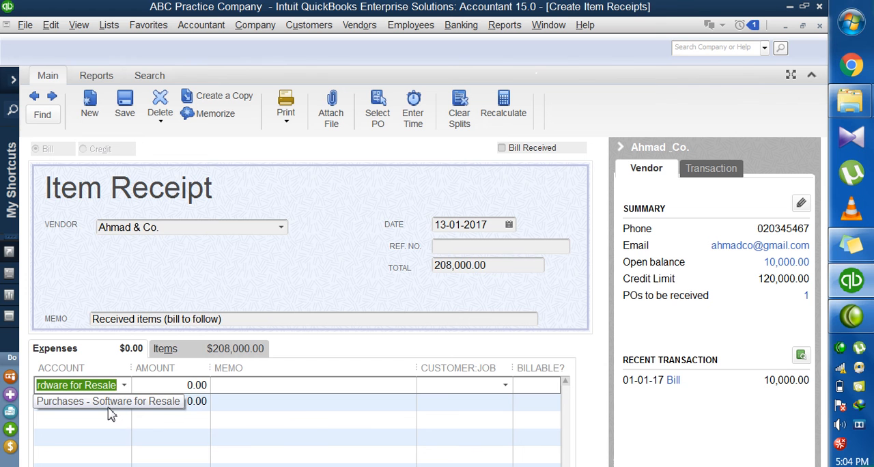
left_click(123, 387)
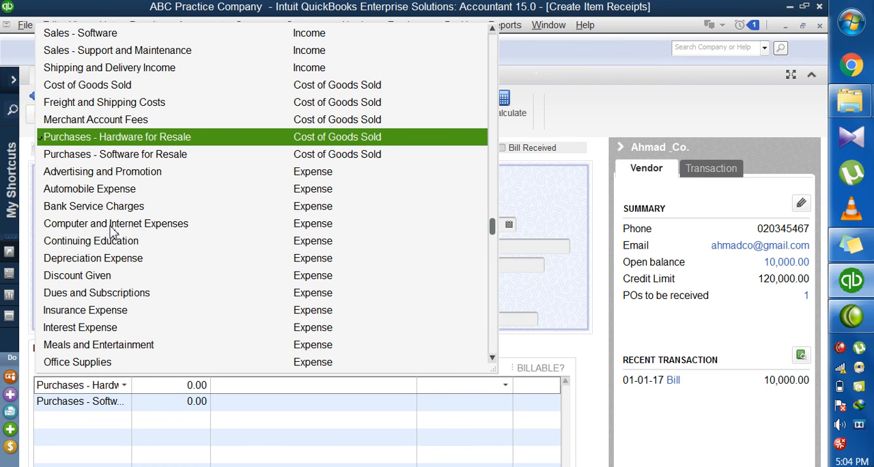
left_click(179, 402)
left_click(188, 385)
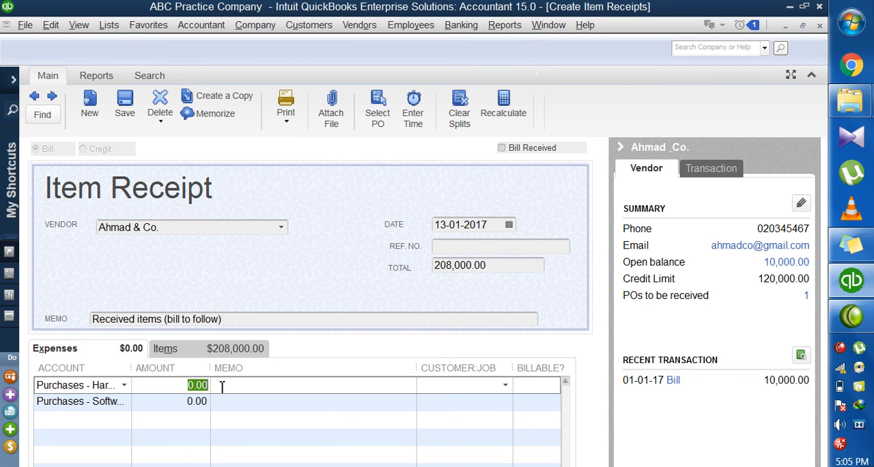
left_click(109, 404)
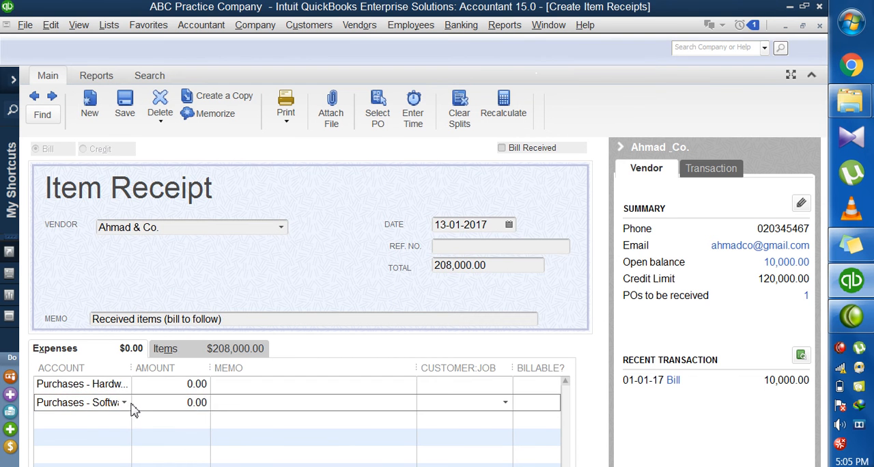
left_click(118, 386)
left_click(123, 404)
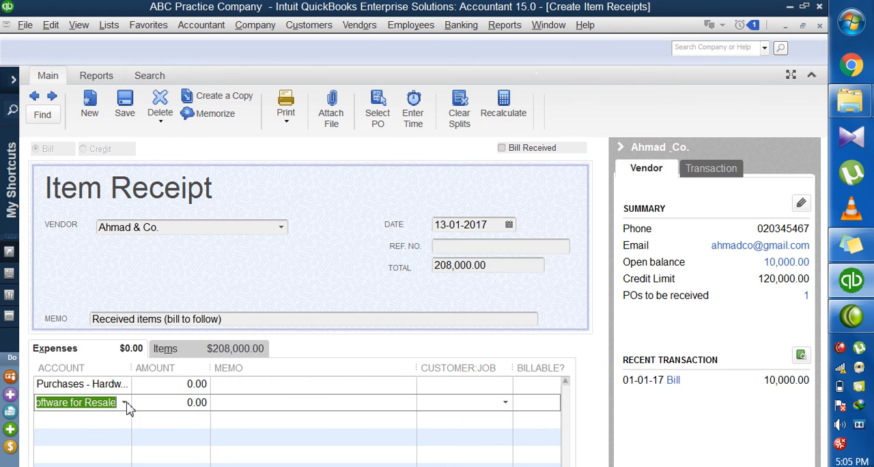
left_click(124, 403)
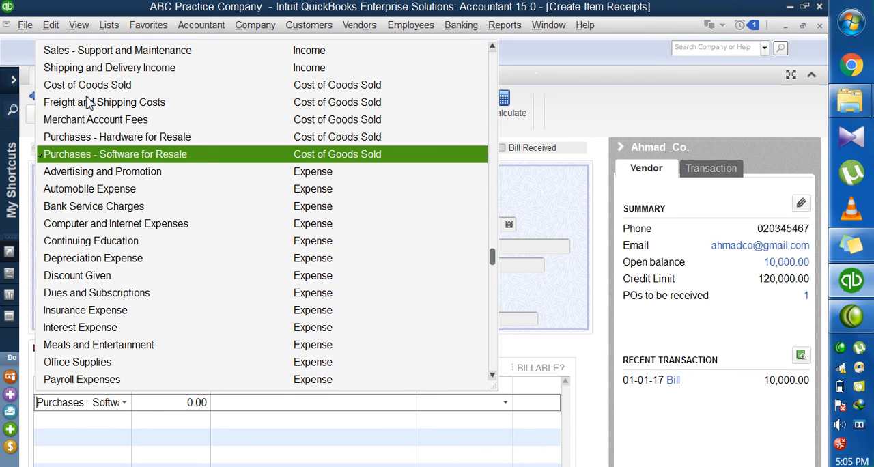
scroll(113, 312, "down", 1)
scroll(113, 312, "down", 2)
left_click_drag(175, 406, 245, 407)
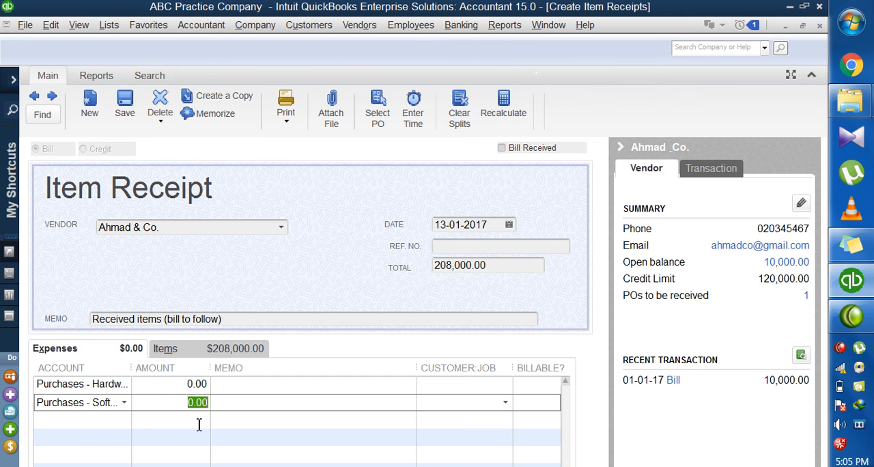
left_click(172, 355)
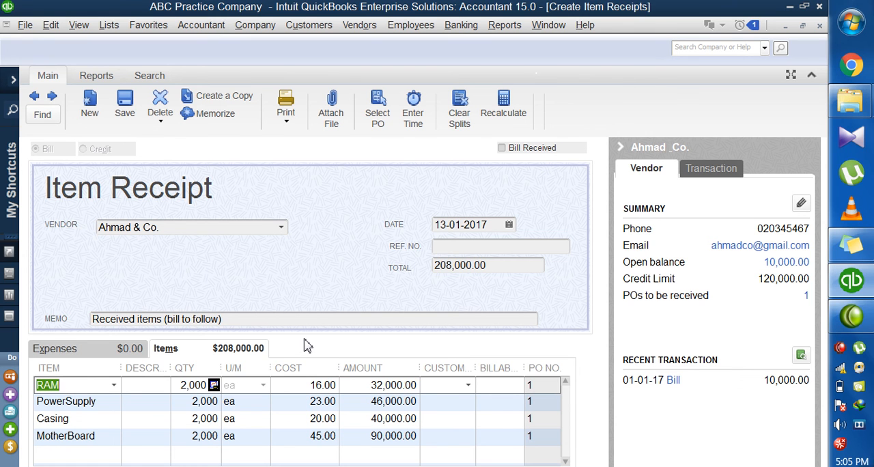
Alternate between the receipt's Expenses and Items sections to contrast their columns and totals, ending on the expenses
left_click(77, 351)
left_click(197, 350)
left_click(136, 352)
left_click(167, 350)
left_click(114, 353)
left_click(165, 350)
left_click(106, 352)
left_click(164, 353)
left_click(94, 352)
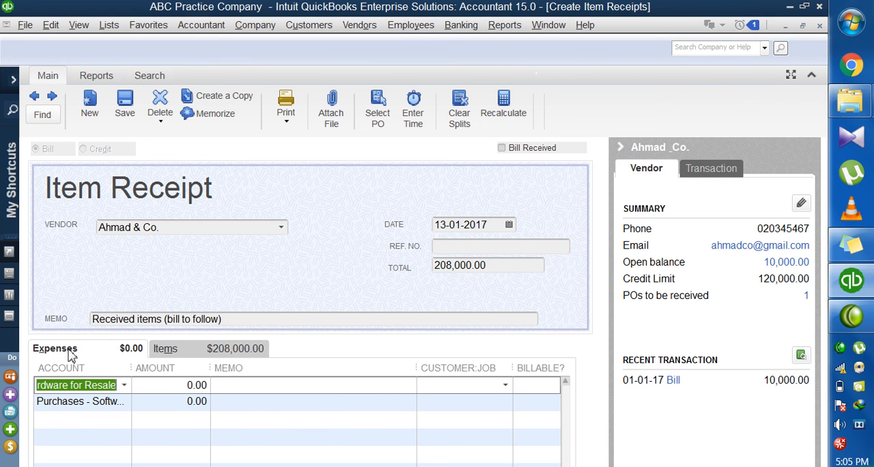
left_click(209, 353)
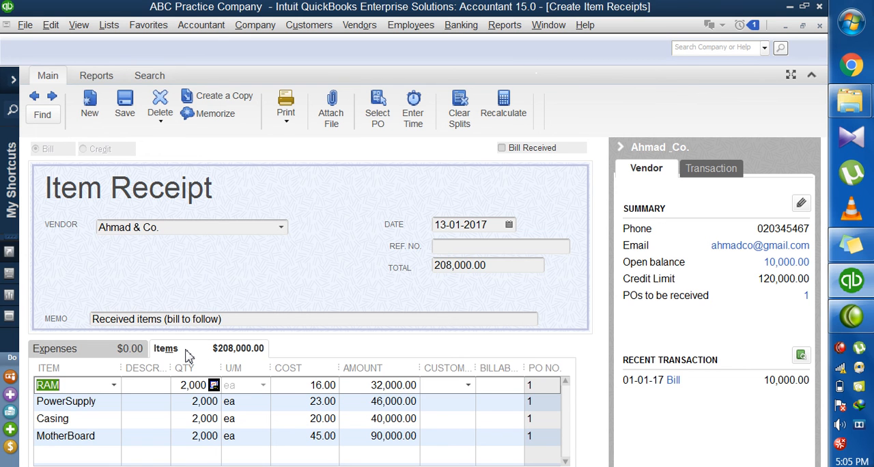
left_click(101, 353)
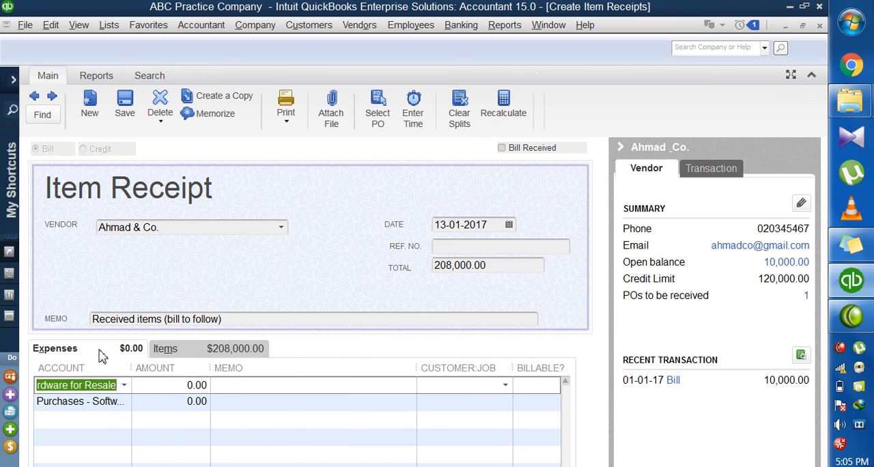
Return to the receipt's item lines and fill in the reference number field with the purchase order number
left_click(240, 355)
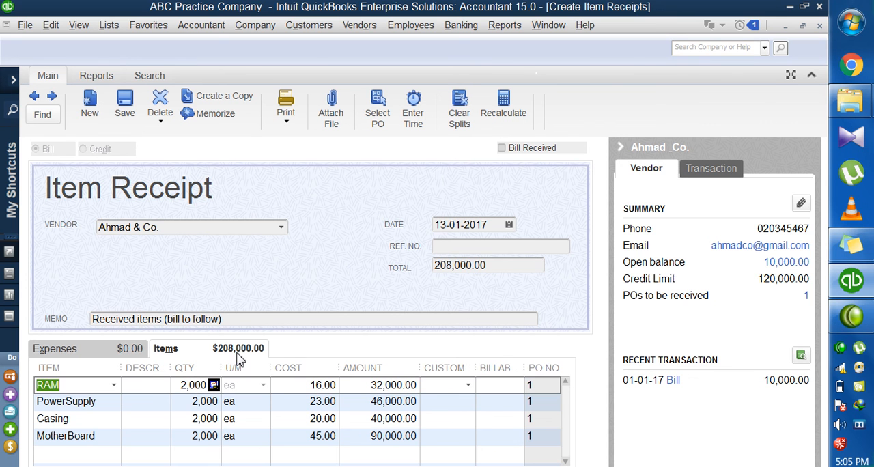
left_click(454, 246)
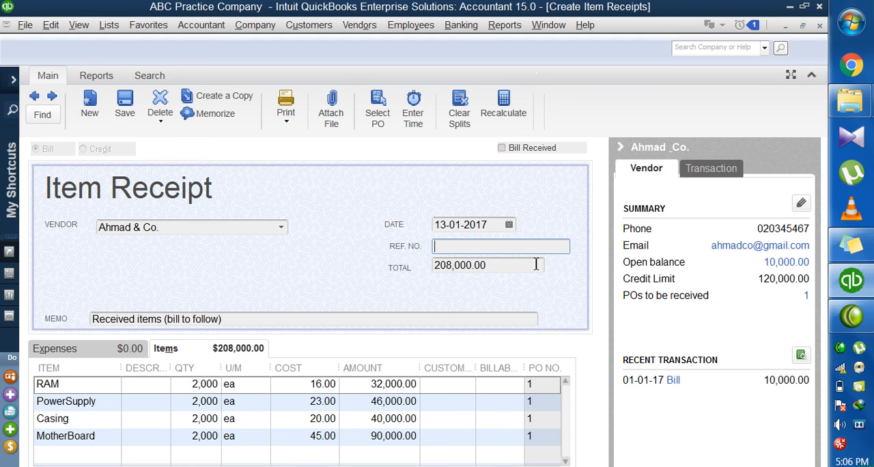
type("PO123")
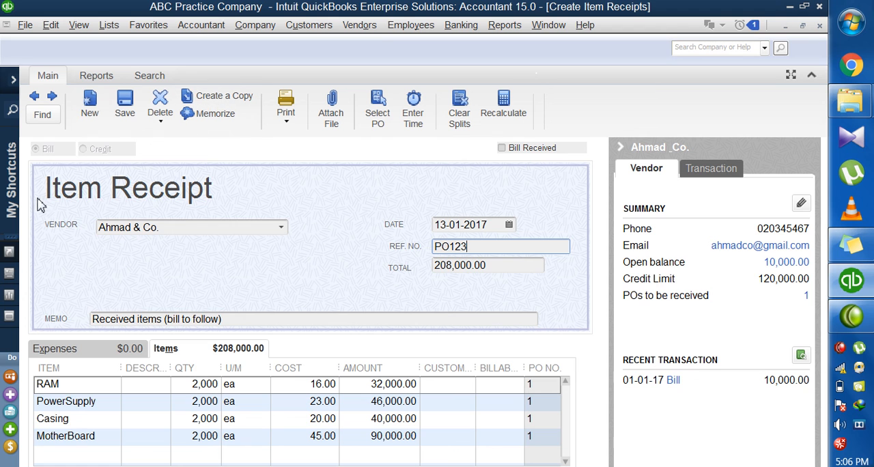
left_click_drag(476, 246, 396, 247)
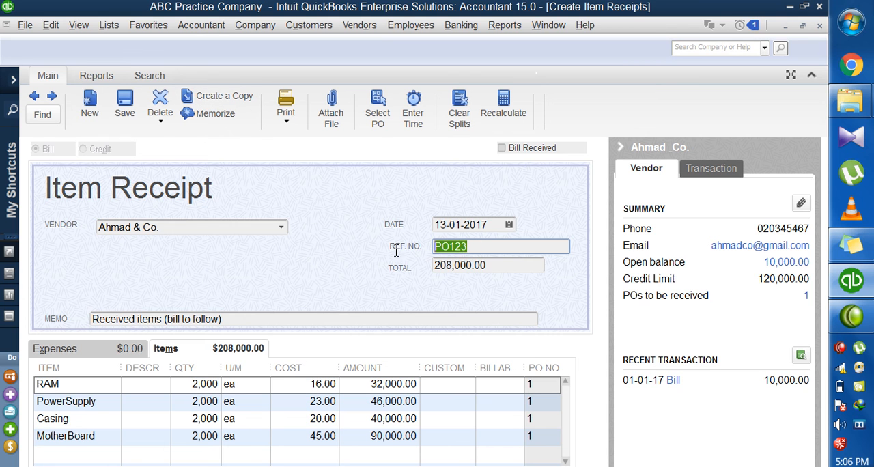
Save the item receipt for Ahmad & Co. and close it to return to the home page
left_click(124, 109)
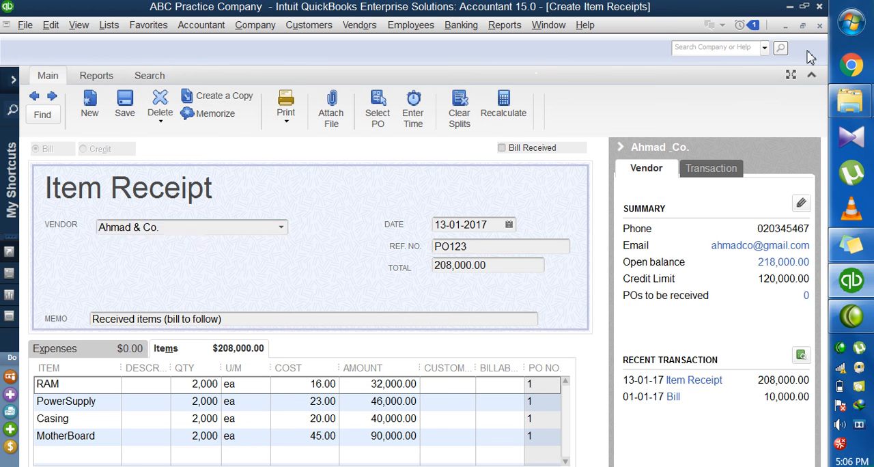
key("Escape")
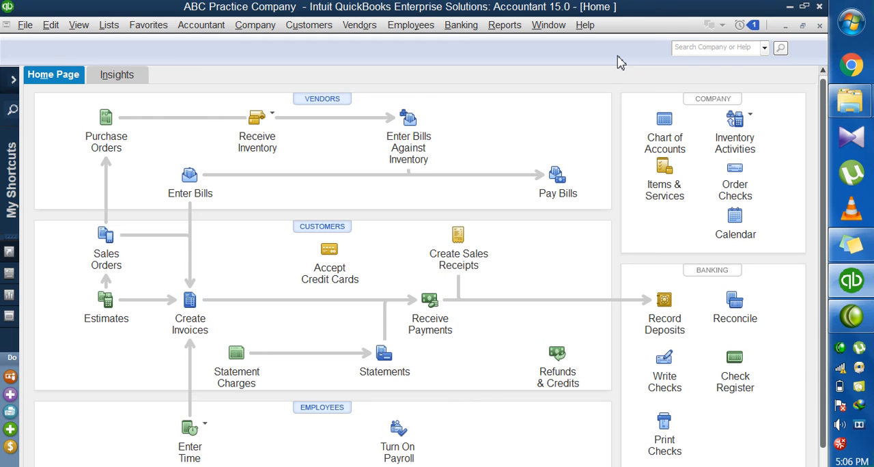